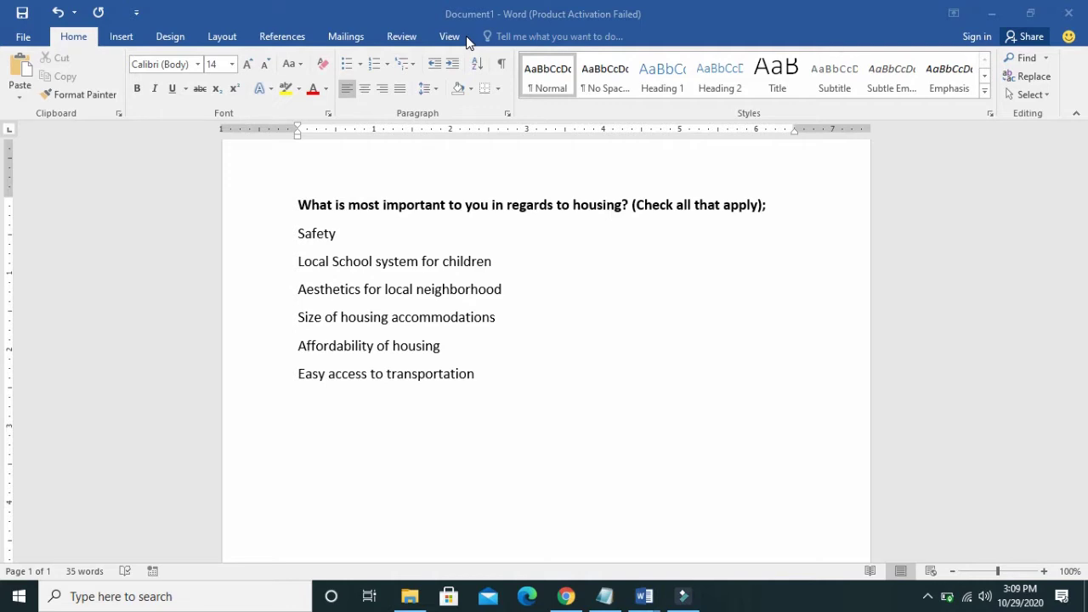
Step: Add the Developer tab to the ribbon through the Word options
click(24, 42)
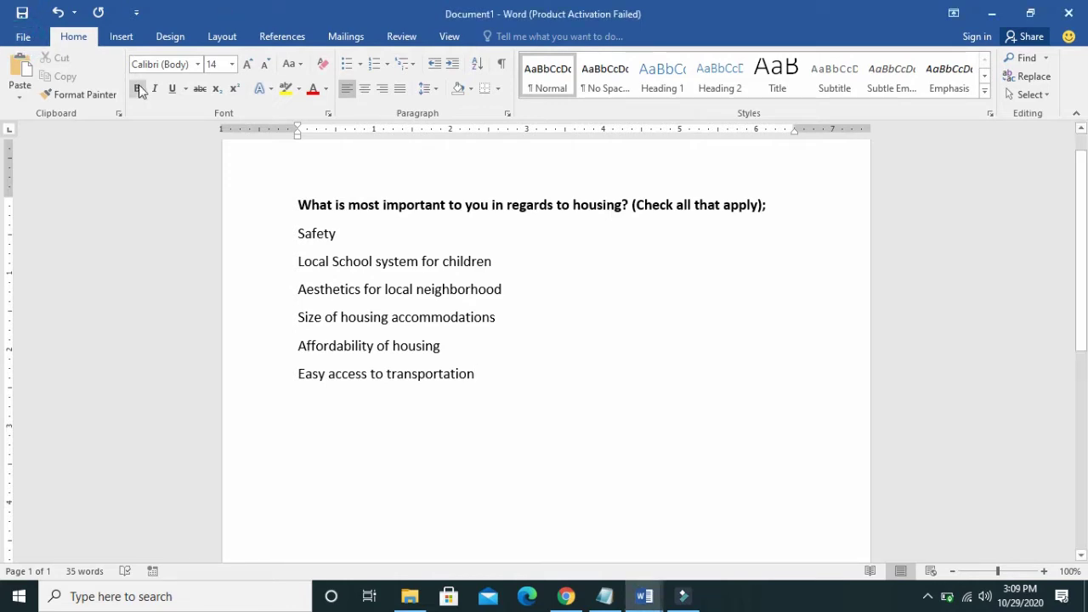
click(26, 42)
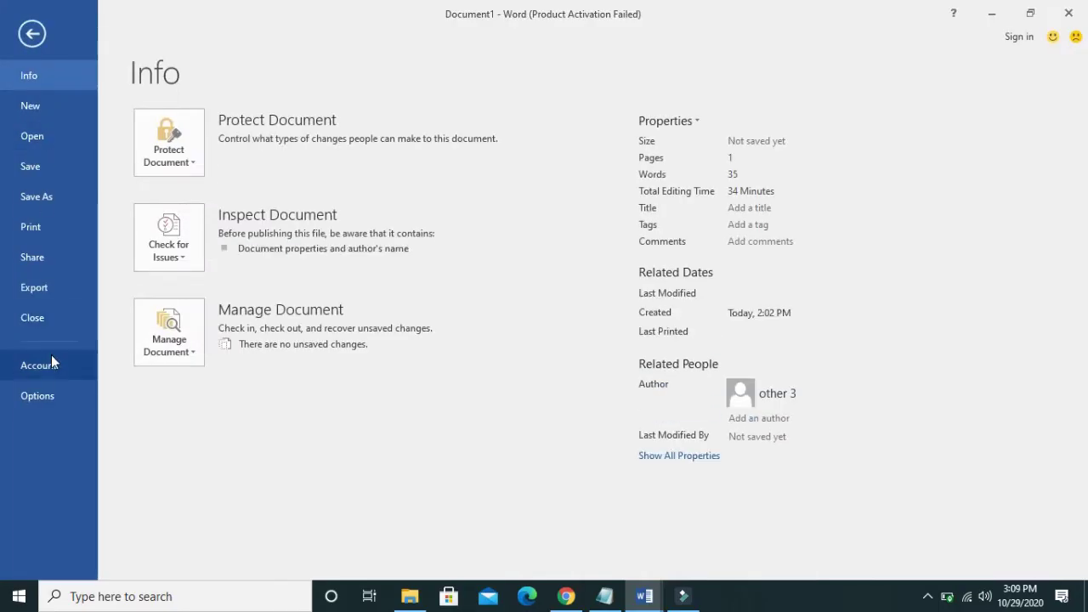
click(55, 397)
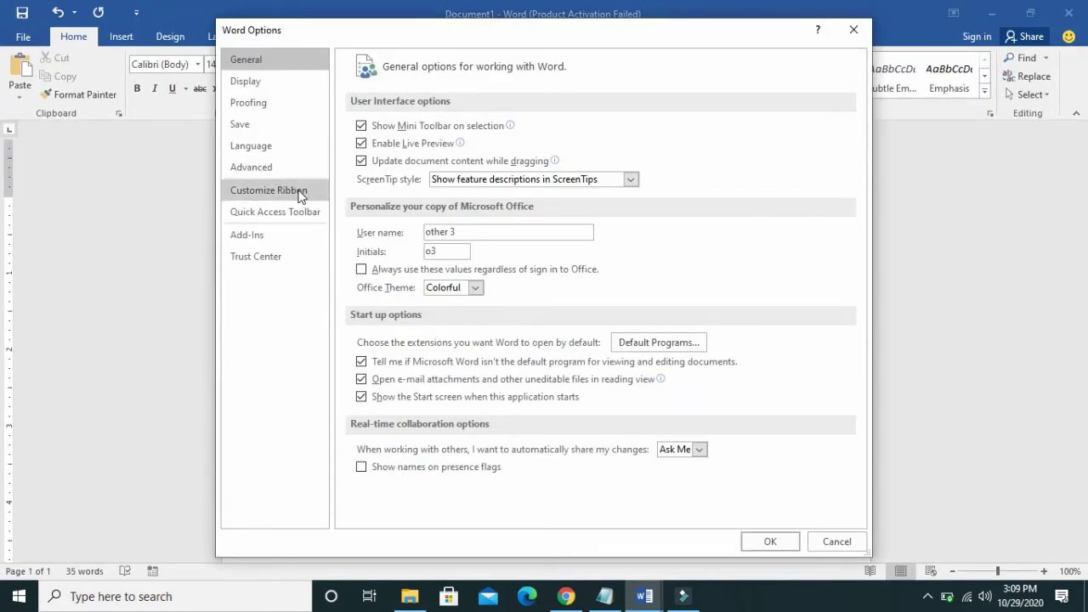
click(299, 192)
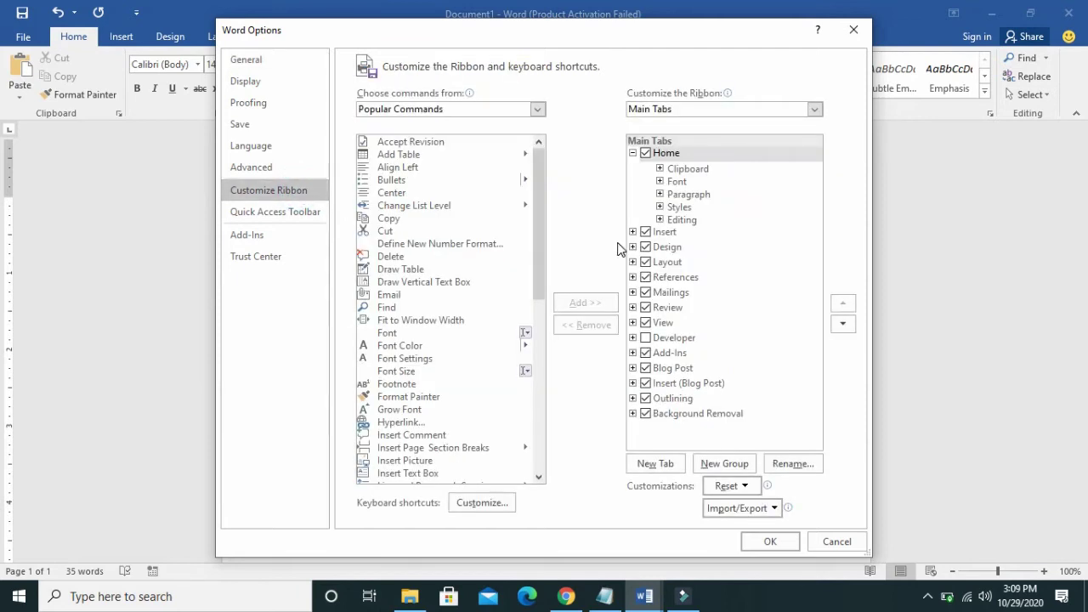
click(646, 338)
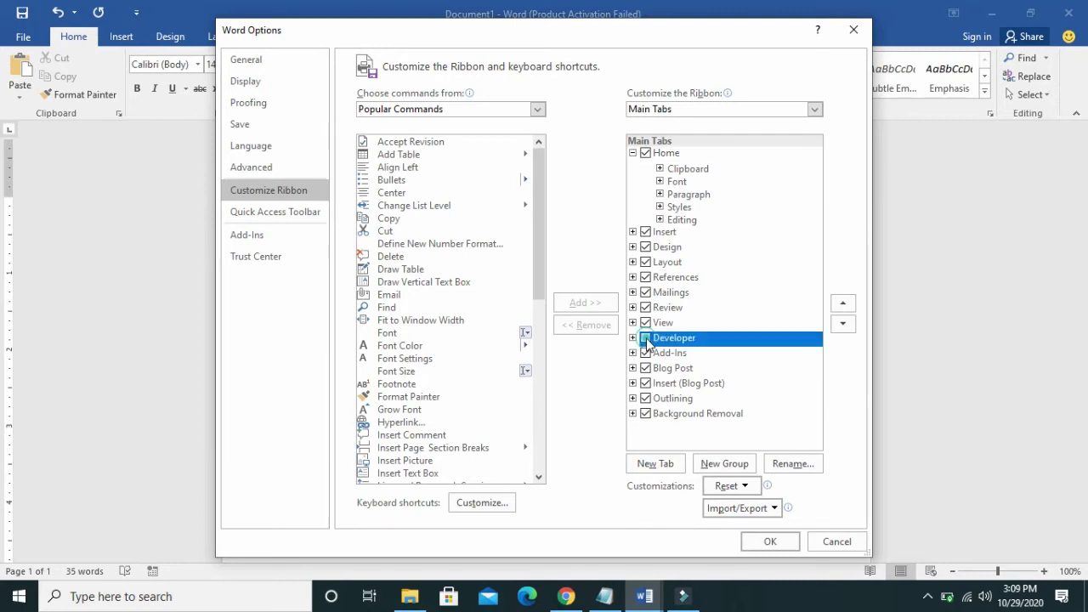
click(771, 541)
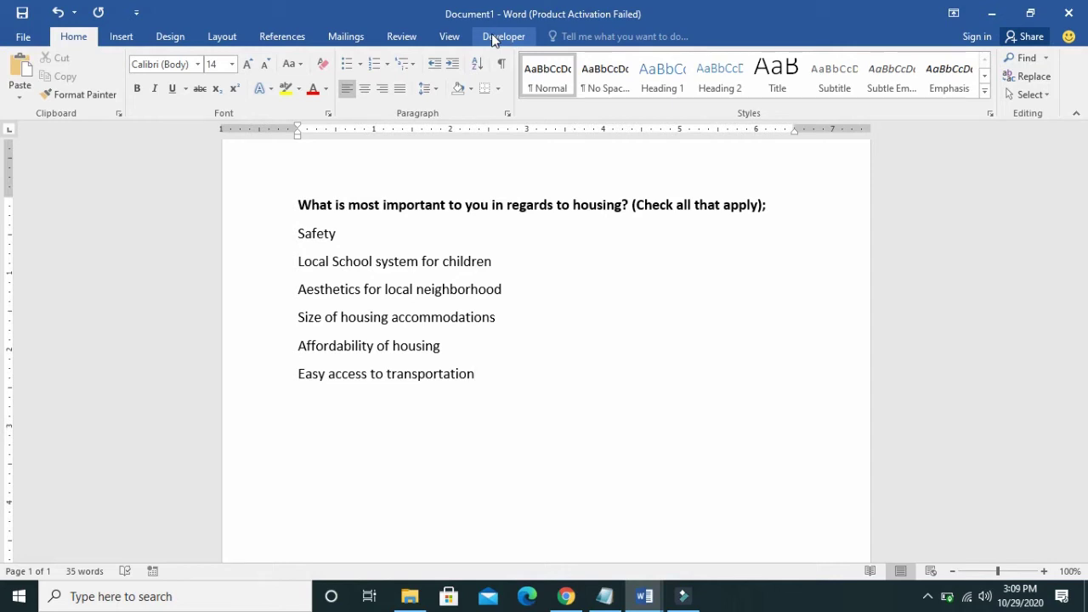
Step: Insert a check box content control directly before "Safety" and toggle it to the checked state
click(303, 232)
drag(304, 232, 490, 372)
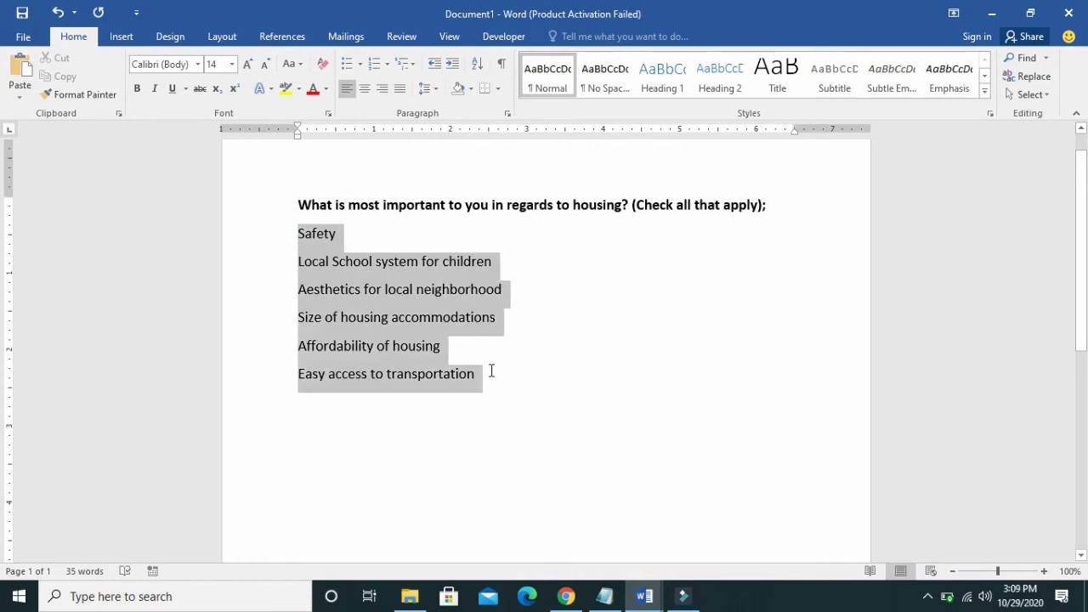
click(301, 232)
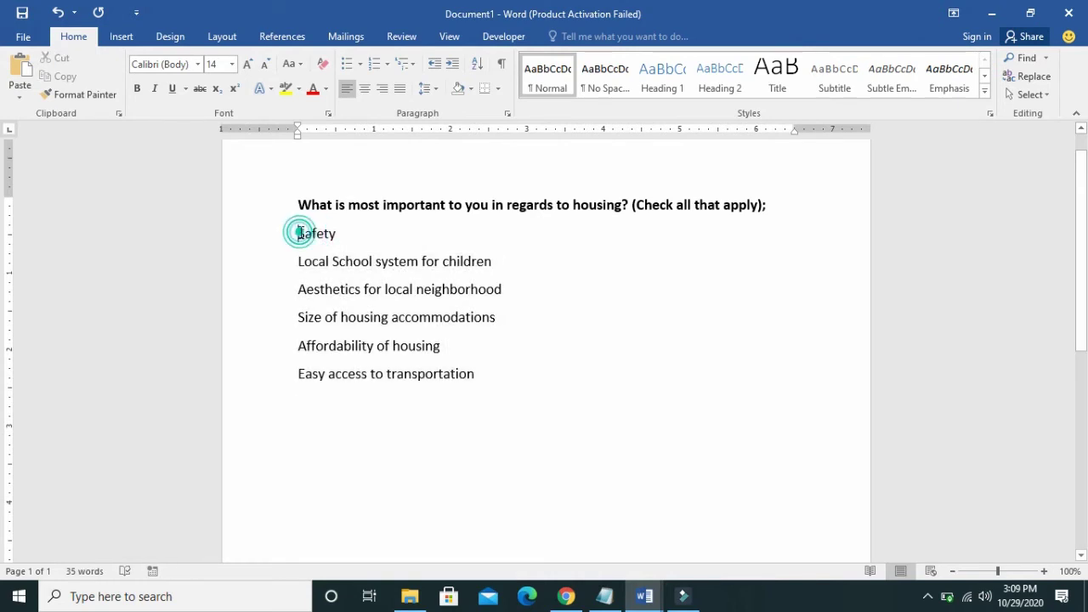
click(501, 39)
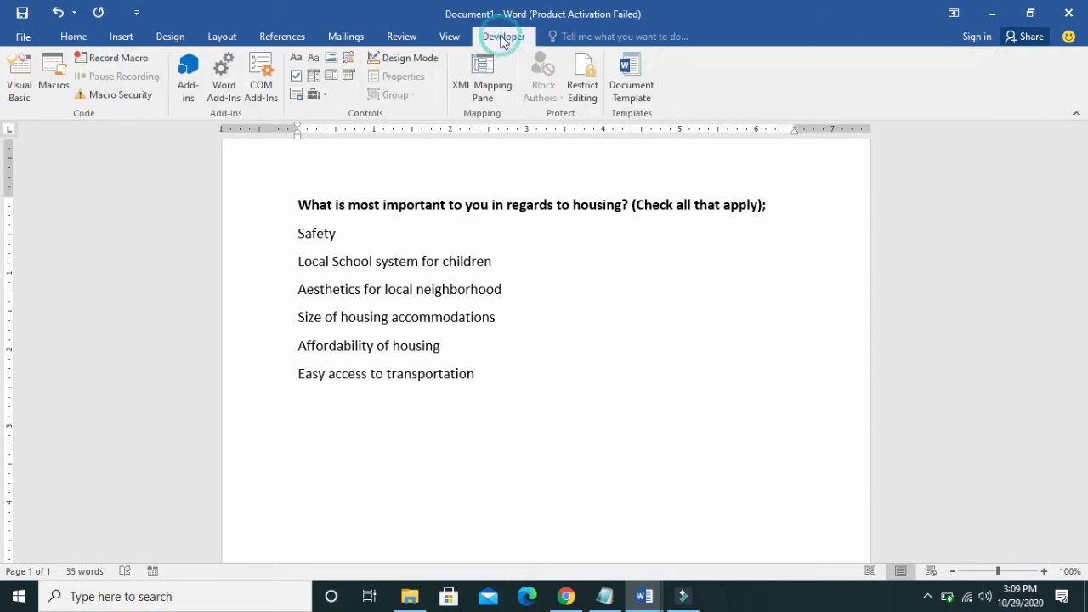
click(297, 234)
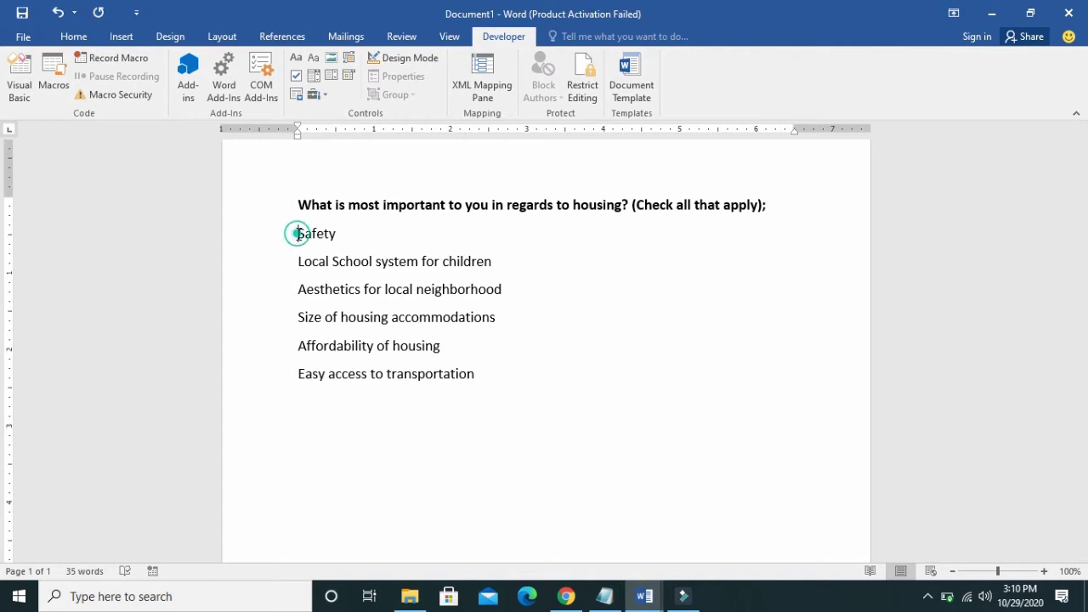
click(297, 78)
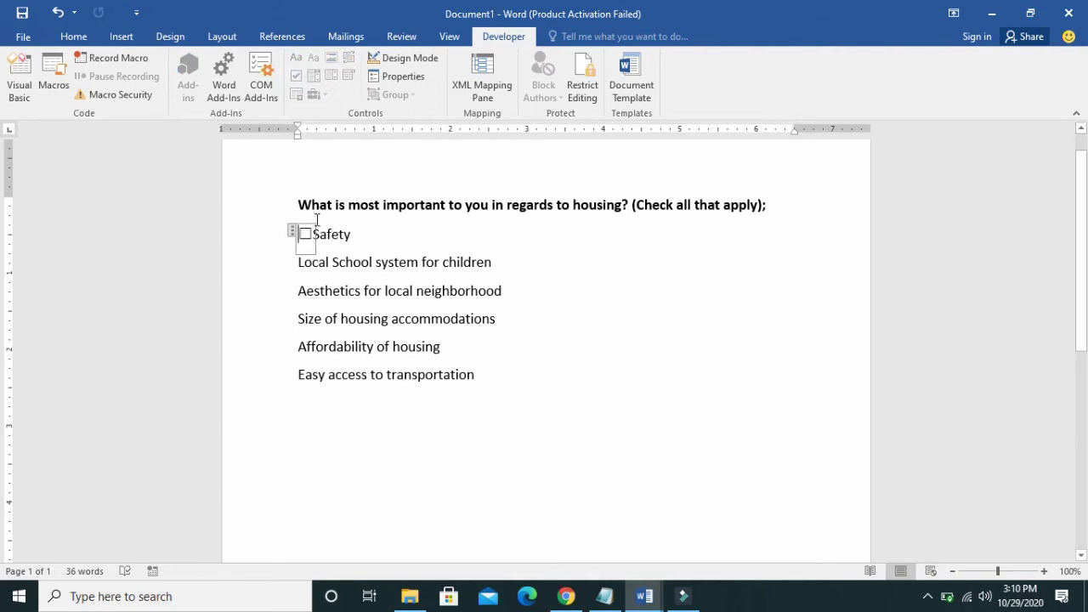
click(305, 235)
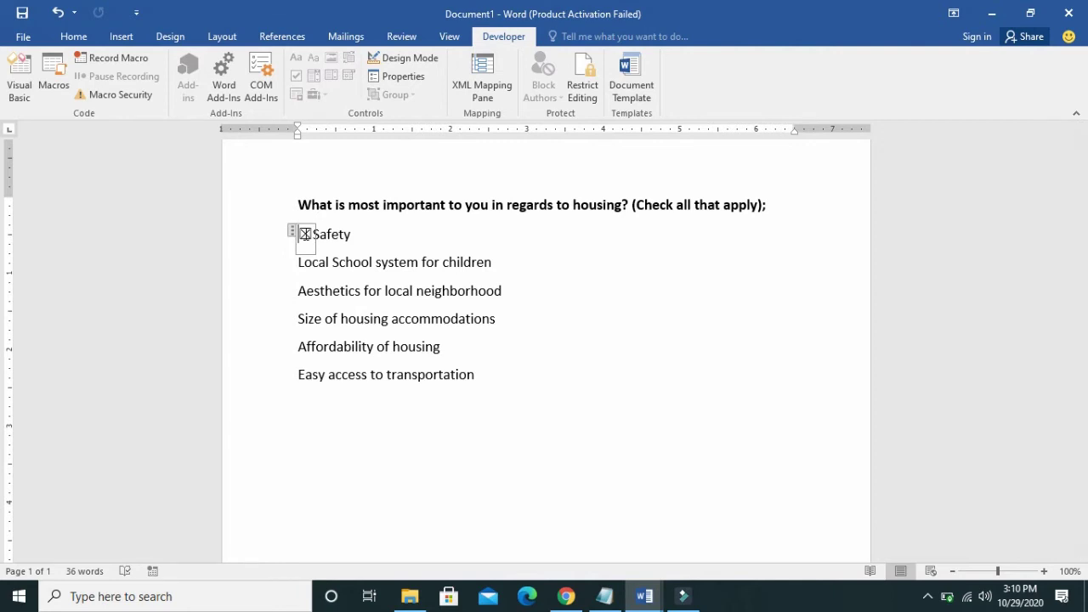
click(305, 234)
click(304, 235)
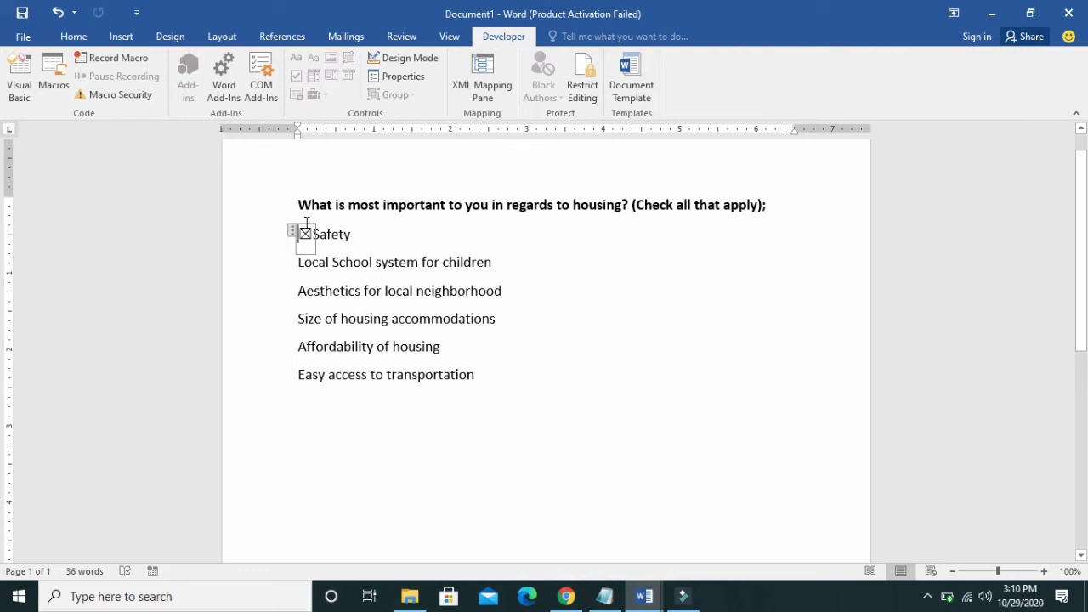
Step: Change the Safety check box's checked symbol to the Webdings check mark, character code 97
click(397, 81)
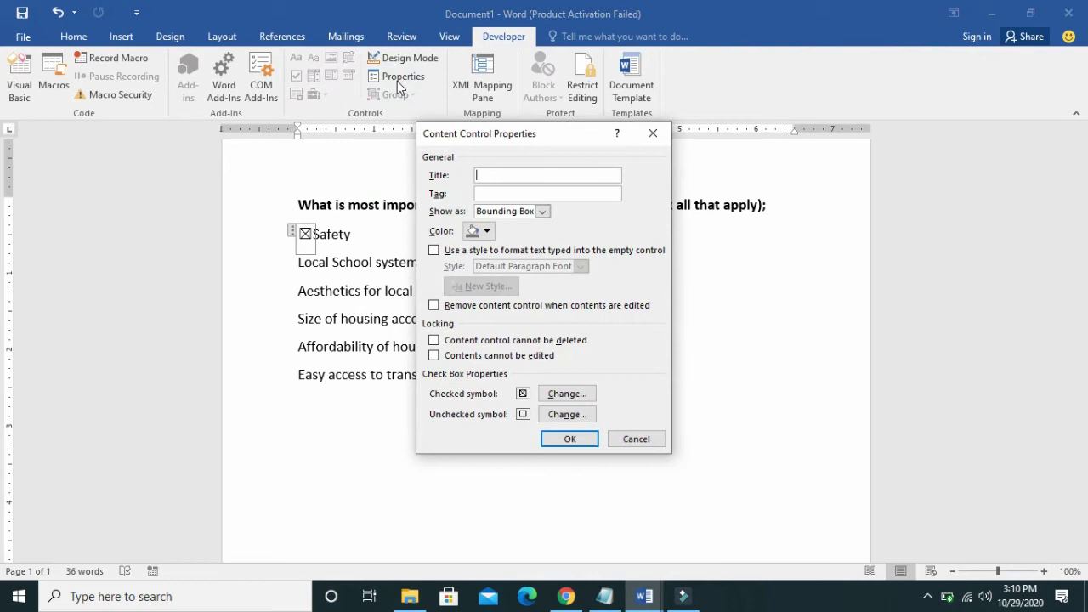
click(562, 398)
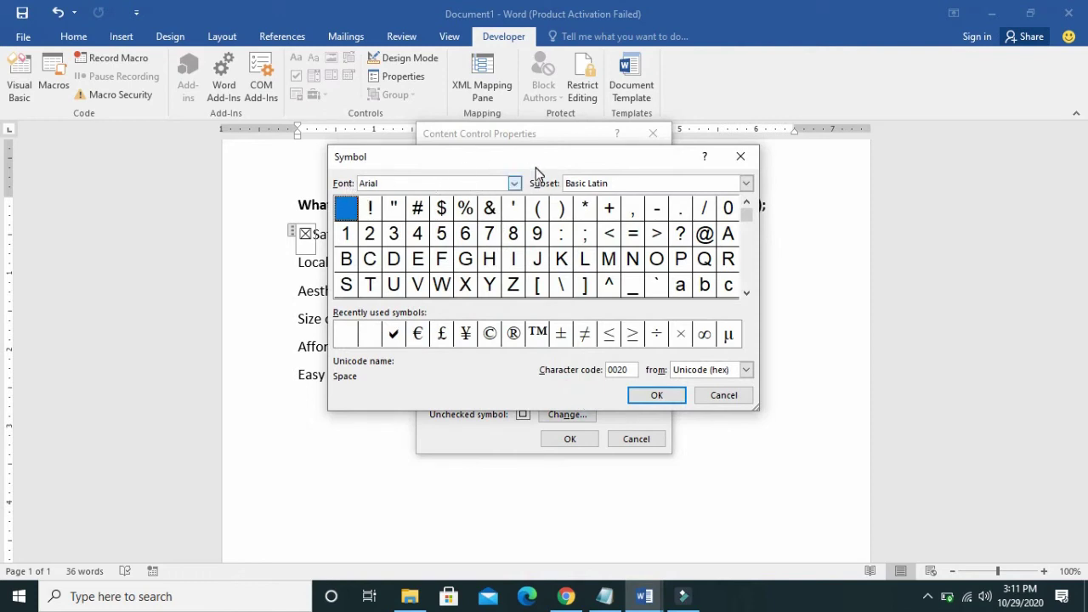
click(515, 184)
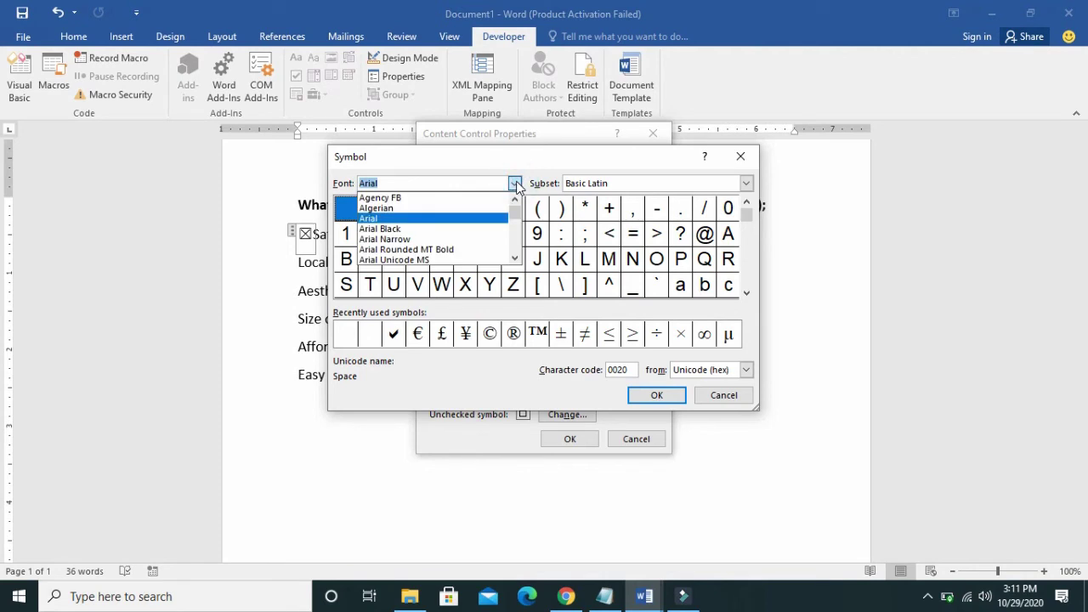
text(w)
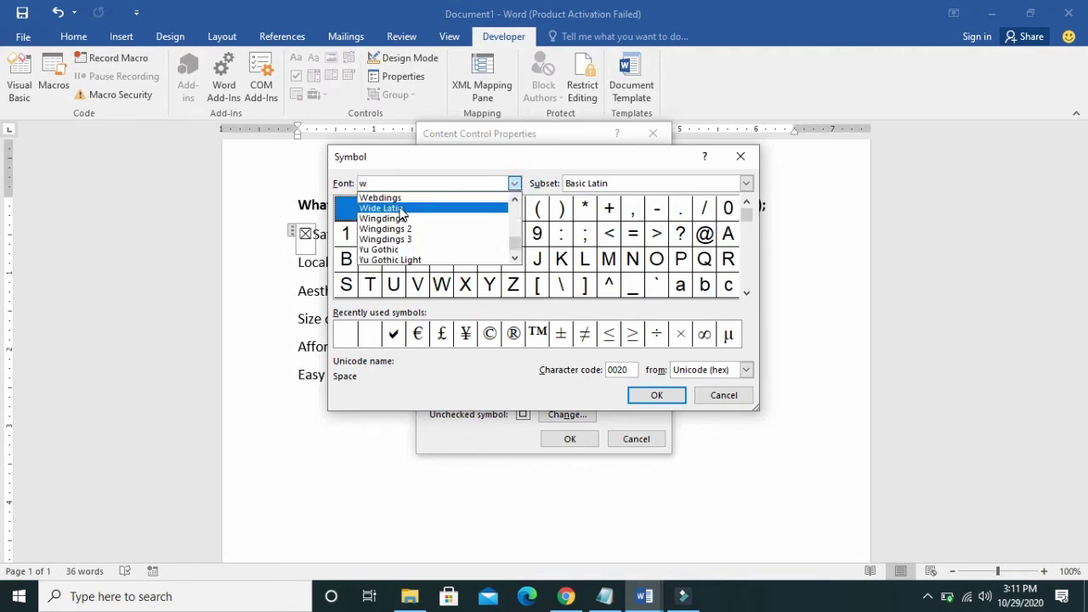
click(380, 197)
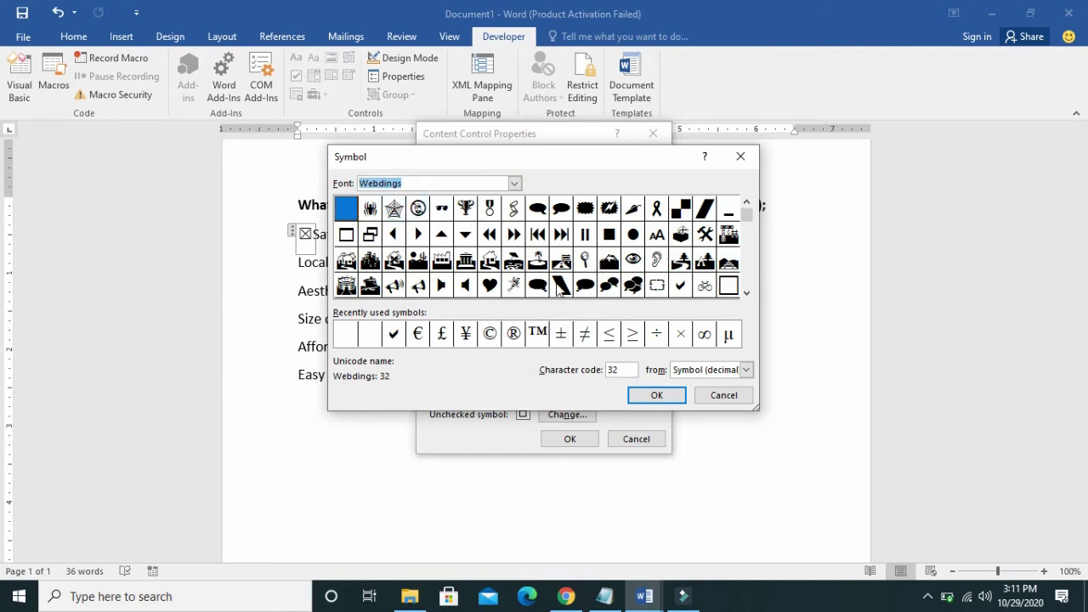
click(681, 285)
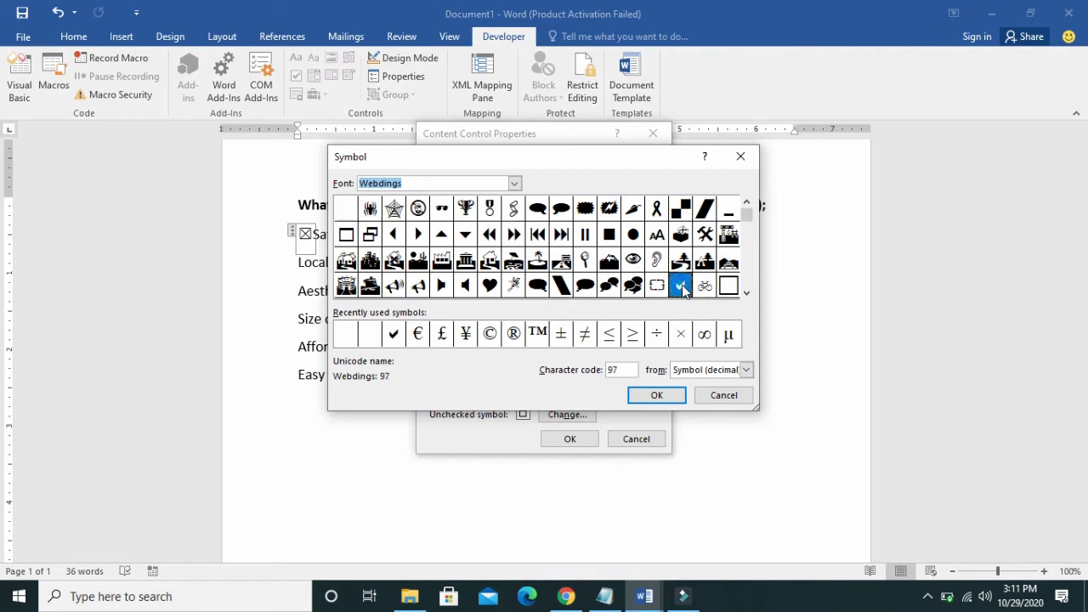
click(660, 396)
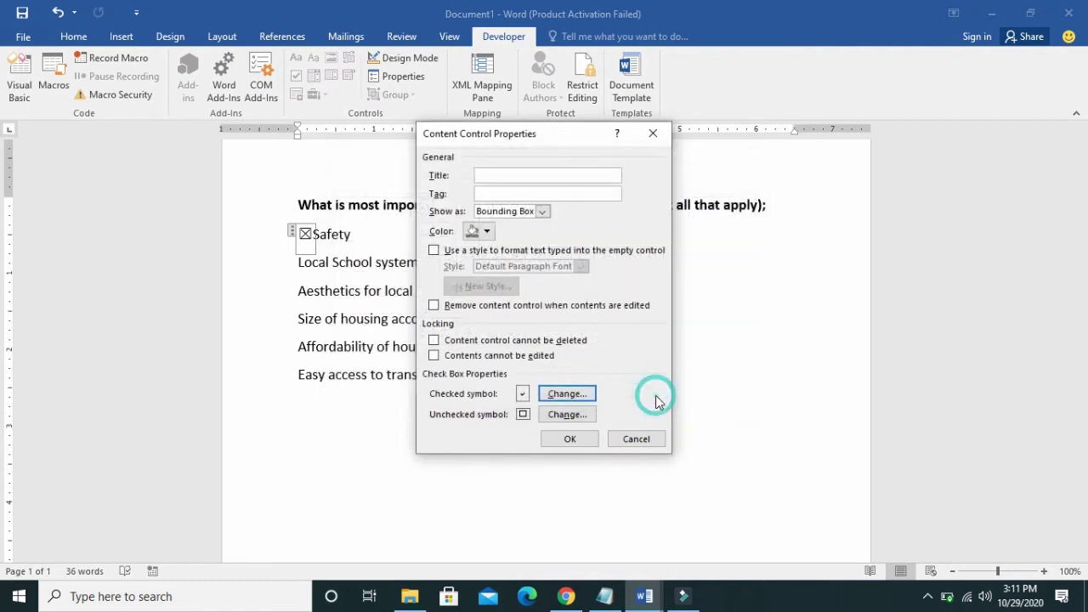
click(579, 442)
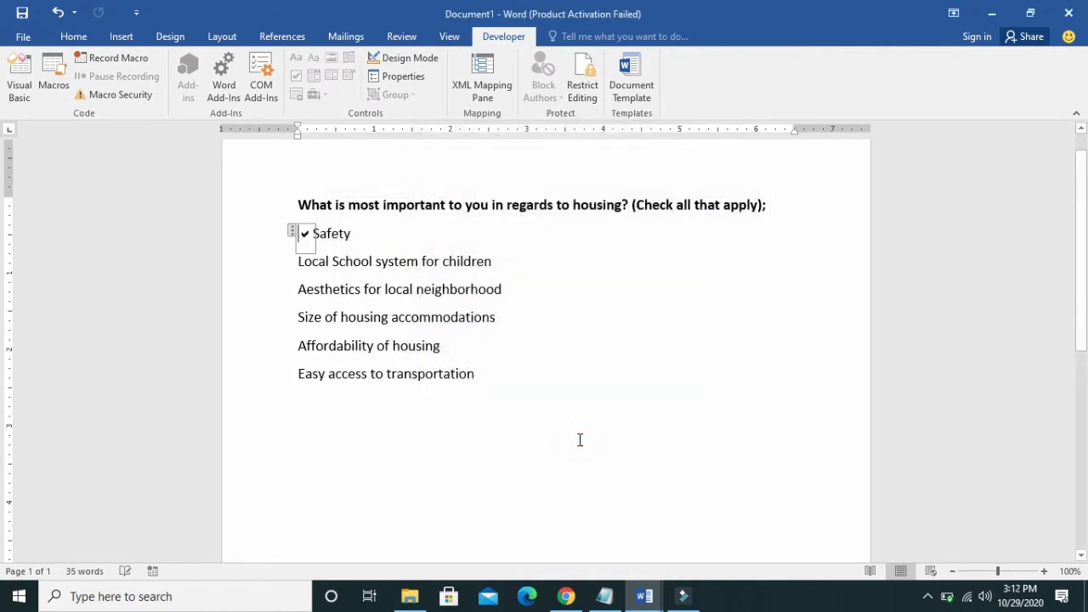
Step: Test the Safety check box by toggling it several times, leaving it unchecked
click(331, 232)
click(299, 232)
click(302, 233)
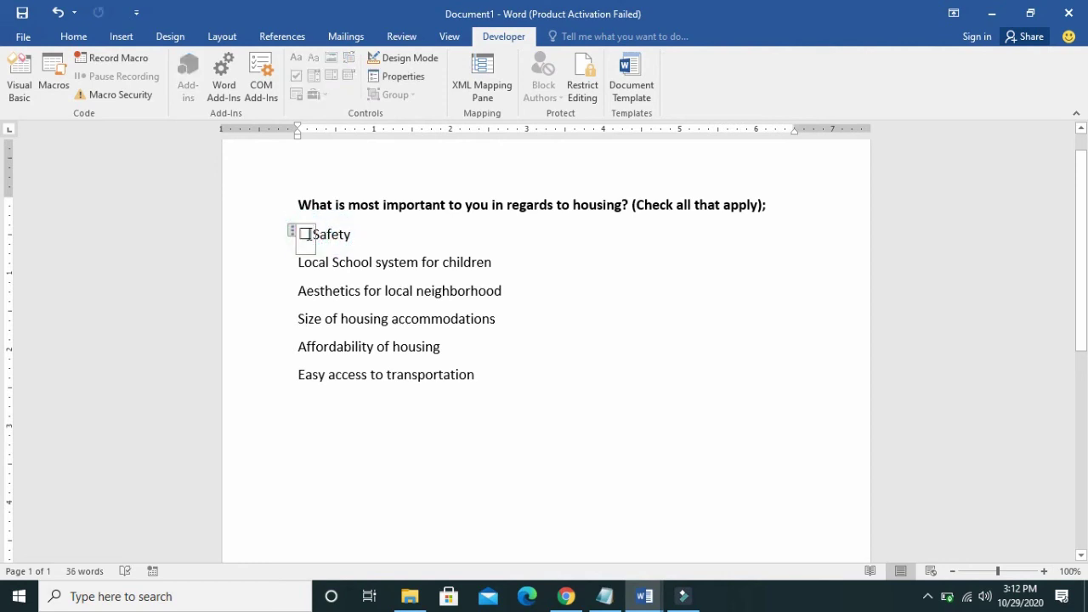
click(307, 235)
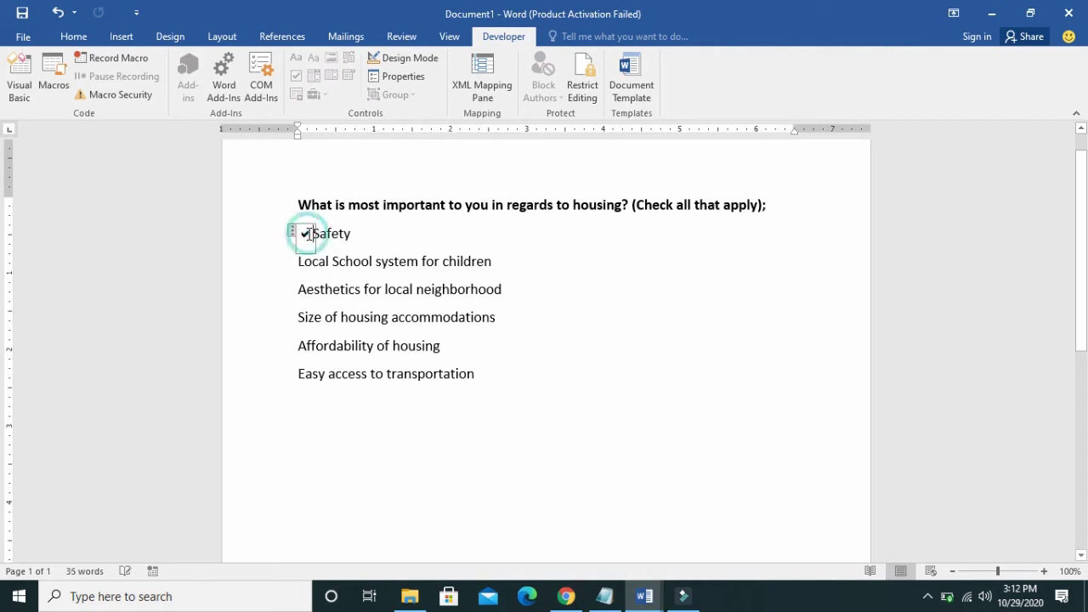
click(307, 234)
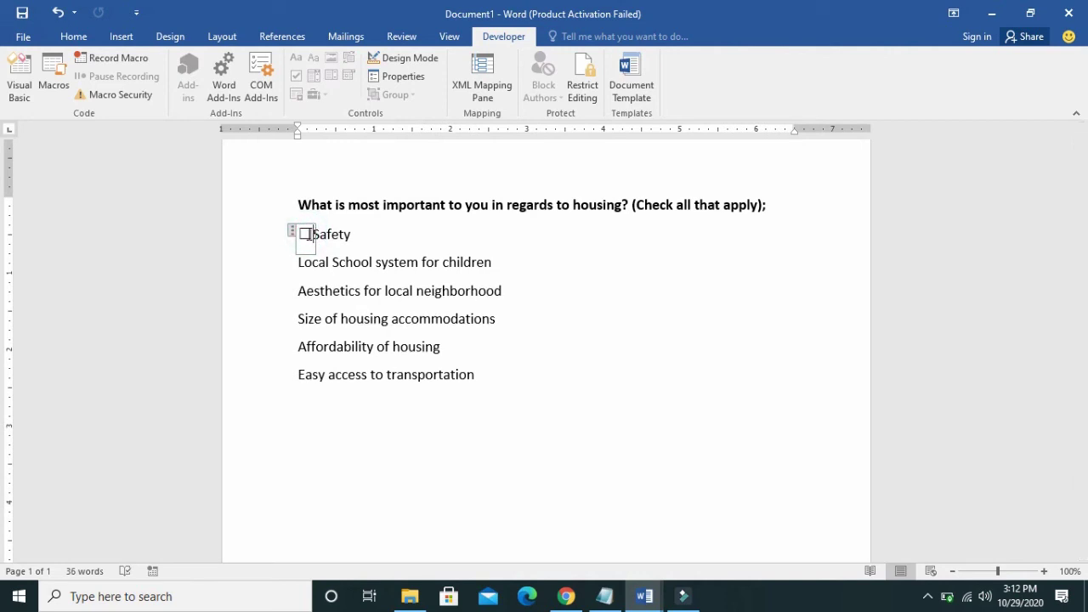
click(310, 235)
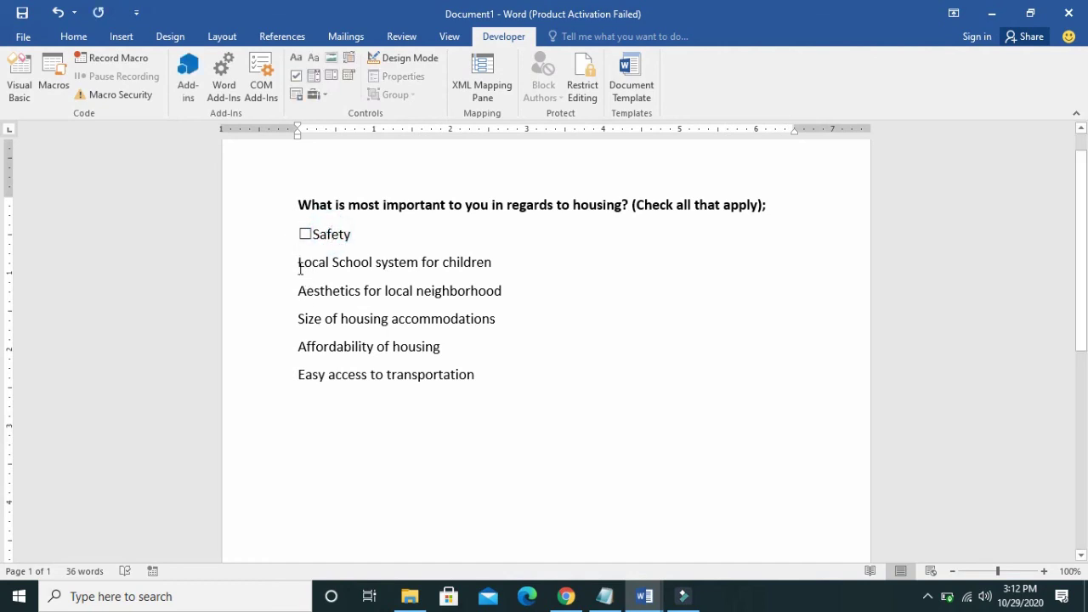
Step: Copy the Safety check box to the start of each of the five other options, from Local School system to Easy access to transportation
click(309, 241)
click(303, 235)
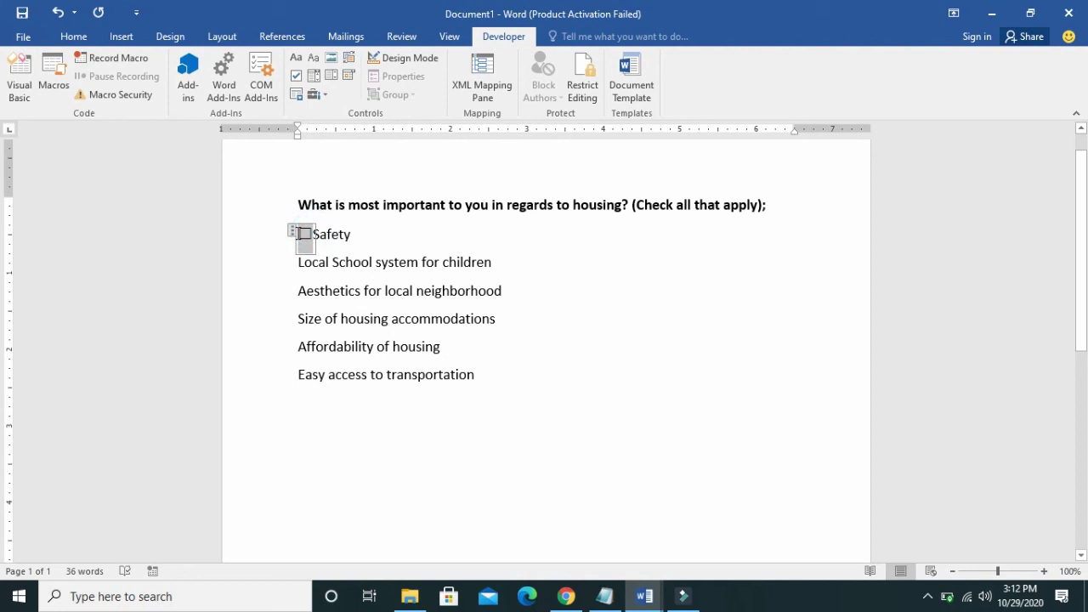
click(300, 261)
text(☐)
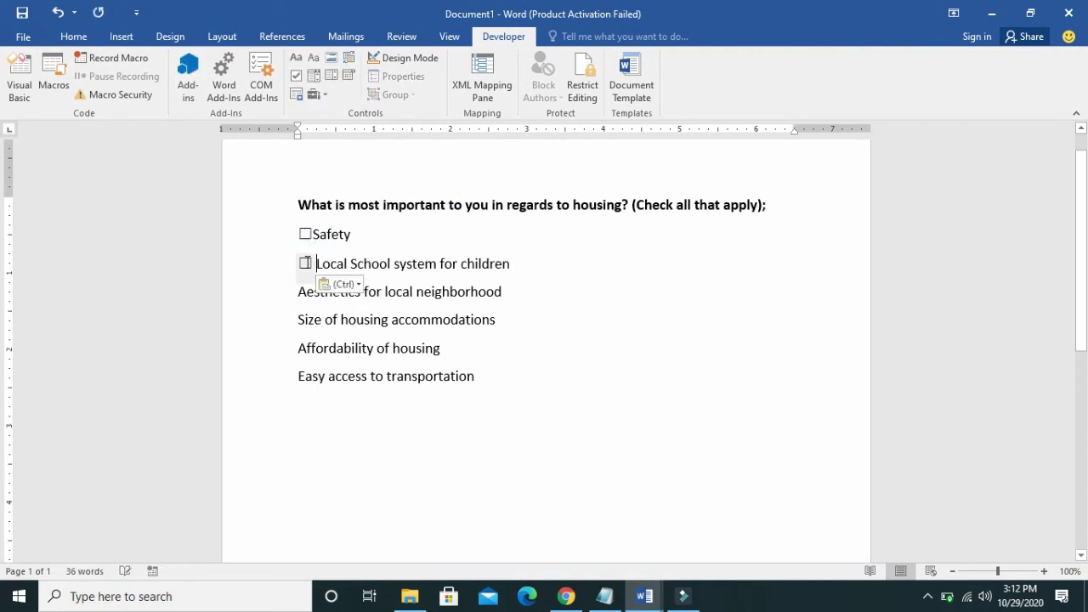
click(298, 291)
text(☐)
click(299, 321)
key(ctrl+v)
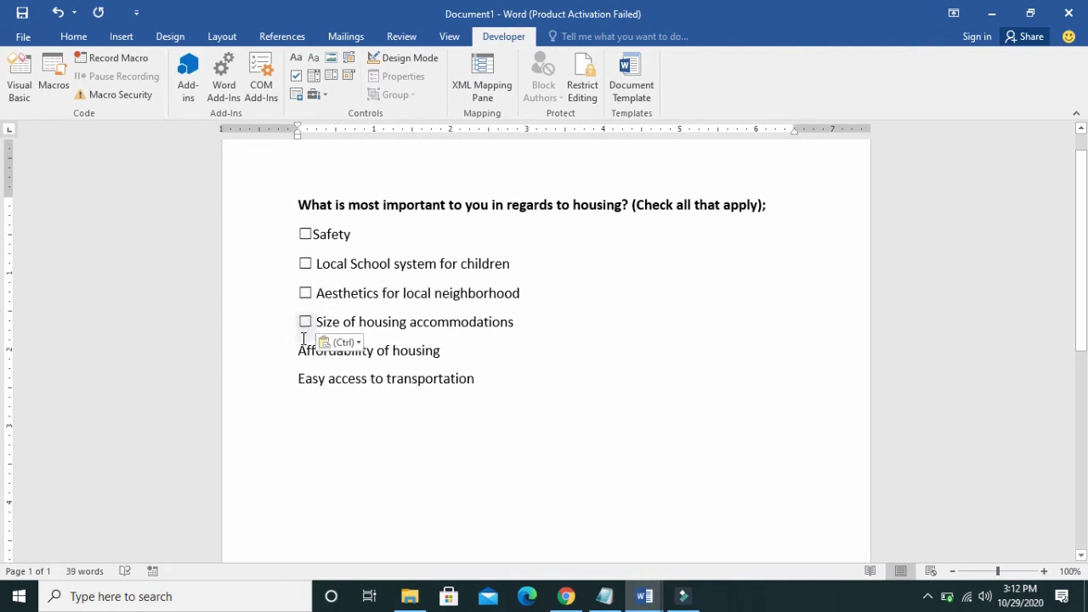
click(298, 349)
key(ctrl+v)
click(298, 378)
key(ctrl+v)
Step: Check the boxes for Safety, Aesthetics for local neighborhood and Affordability of housing, leaving Local School system for children unchecked
click(305, 234)
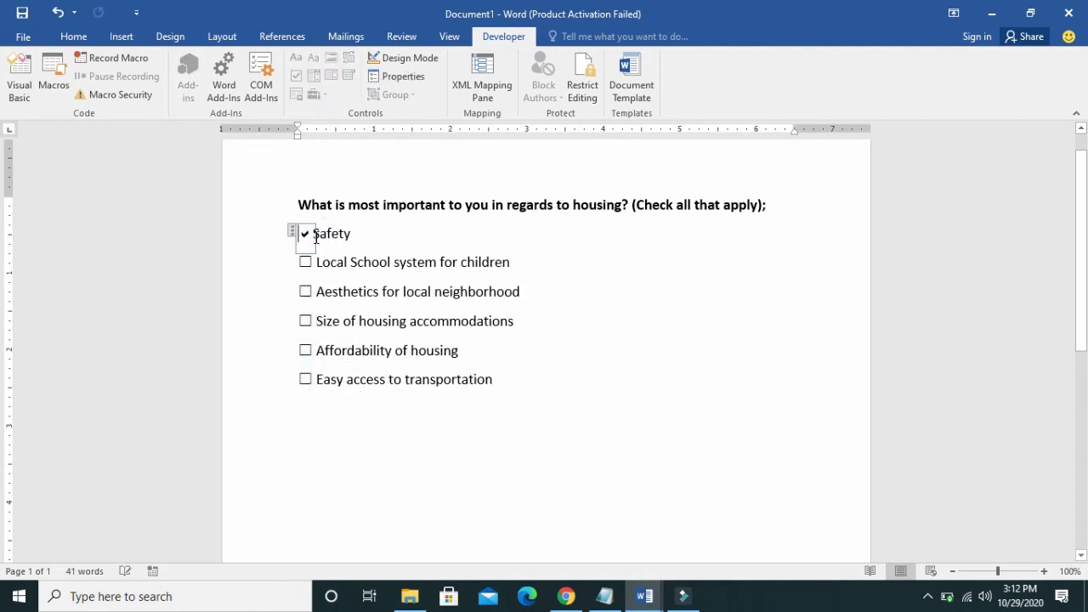
click(305, 262)
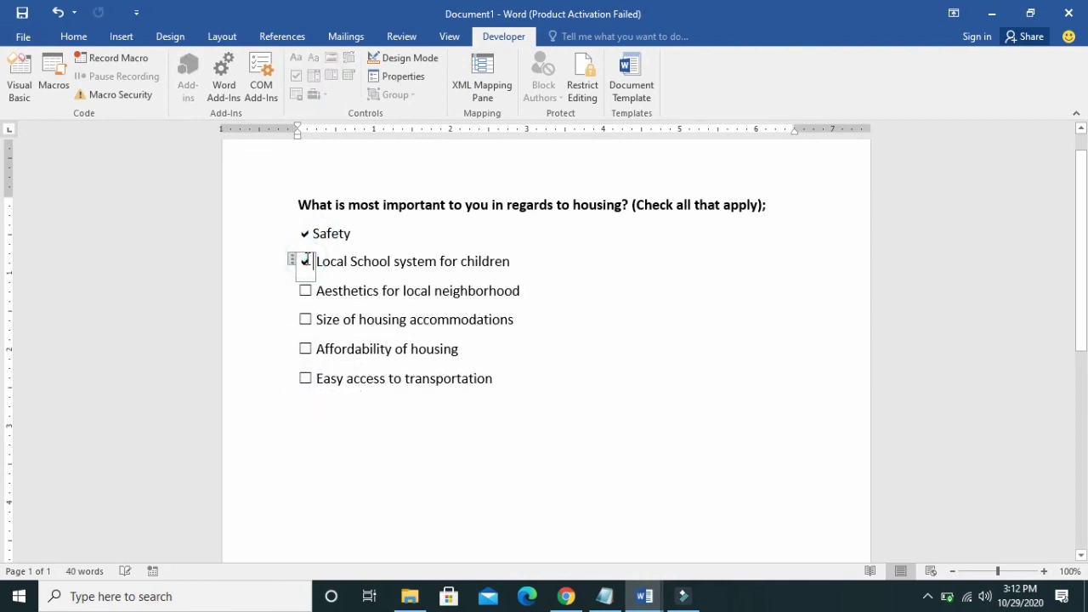
click(305, 262)
click(306, 291)
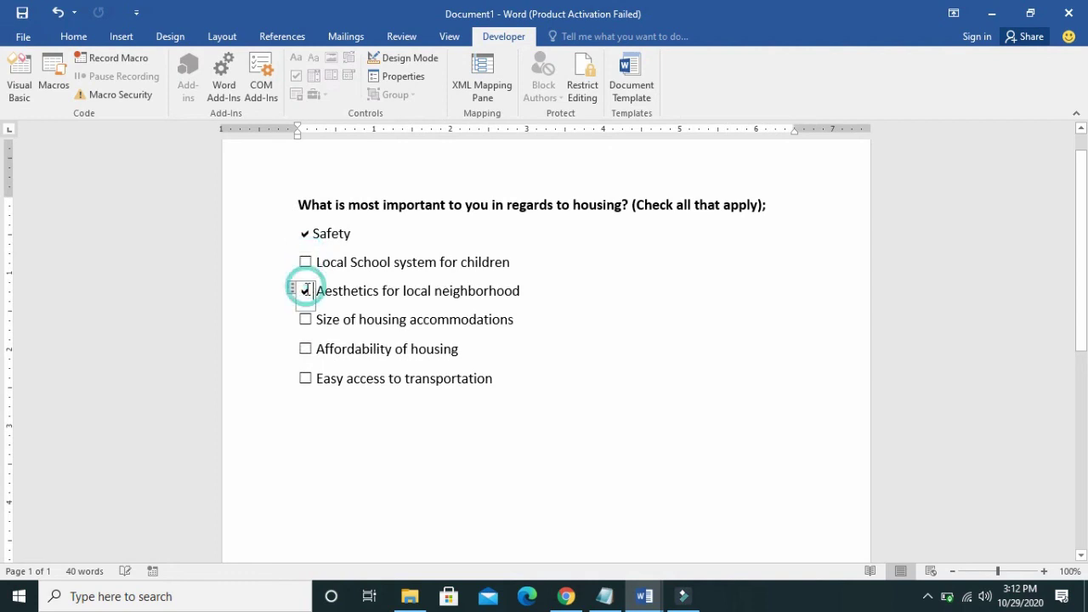
click(305, 348)
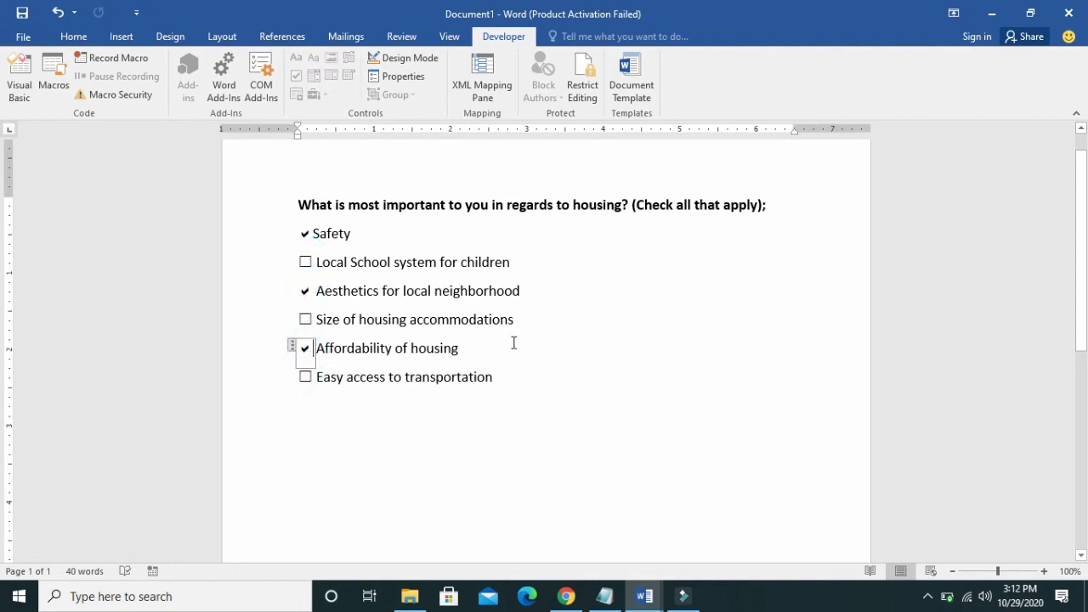
click(601, 324)
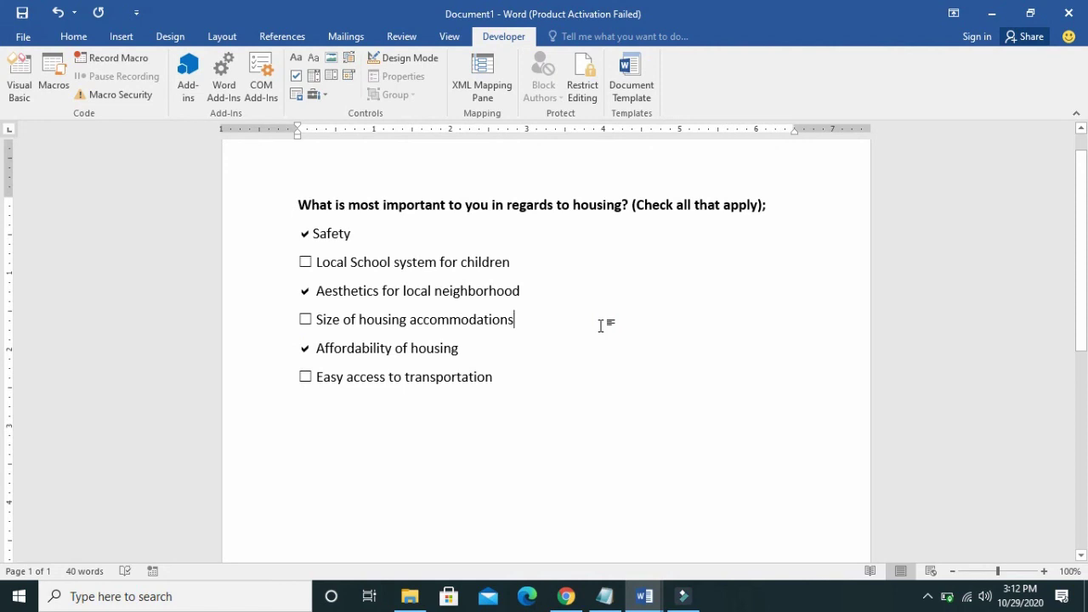